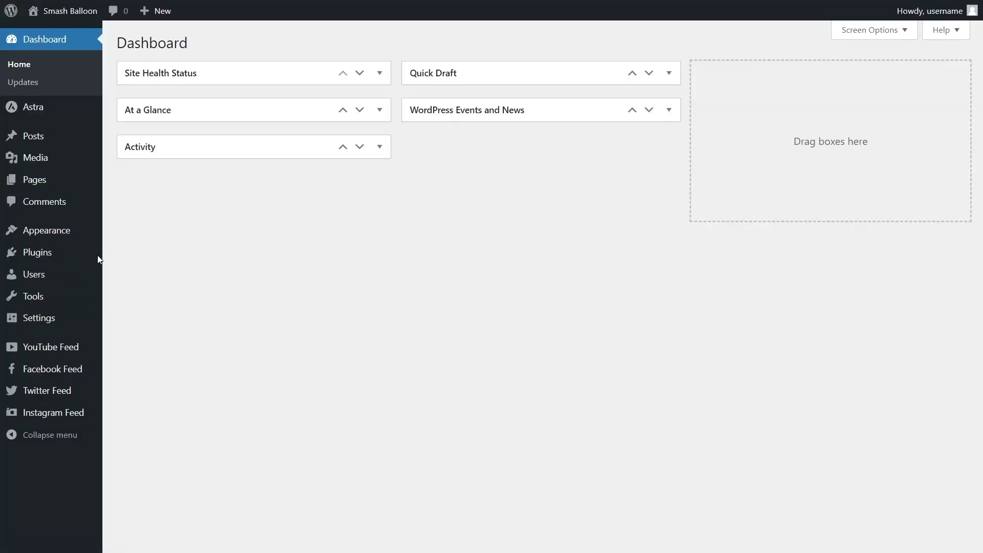
Step: Search Plugins > Add New for 'Reviews Feed', then install and activate it
mouse_move(67, 256)
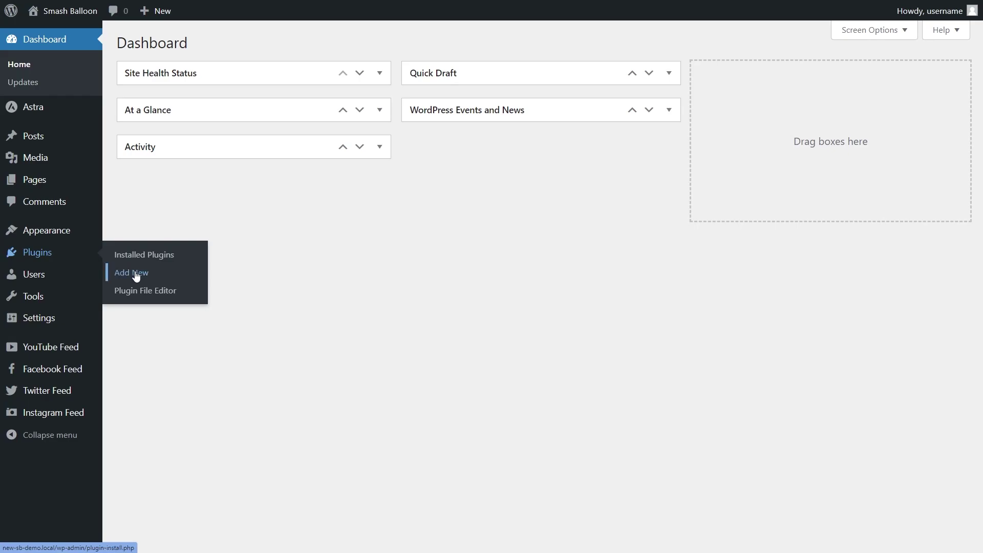
click(132, 273)
click(826, 82)
text(R)
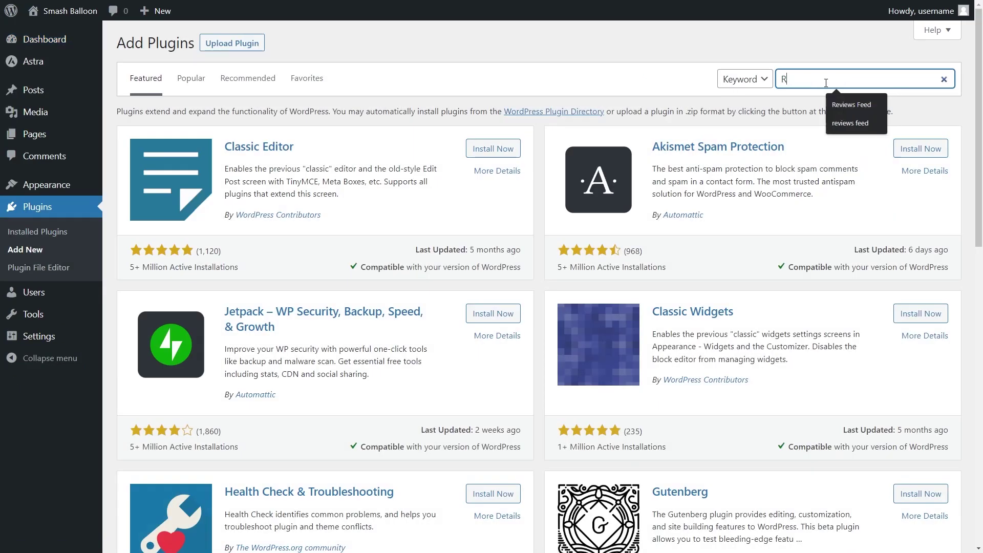
text(eviews Feed)
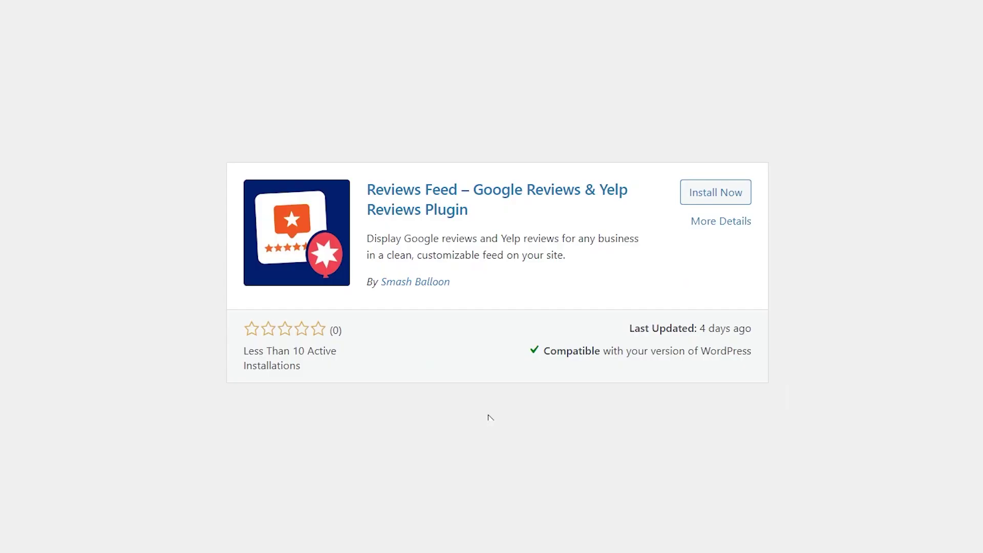
click(715, 200)
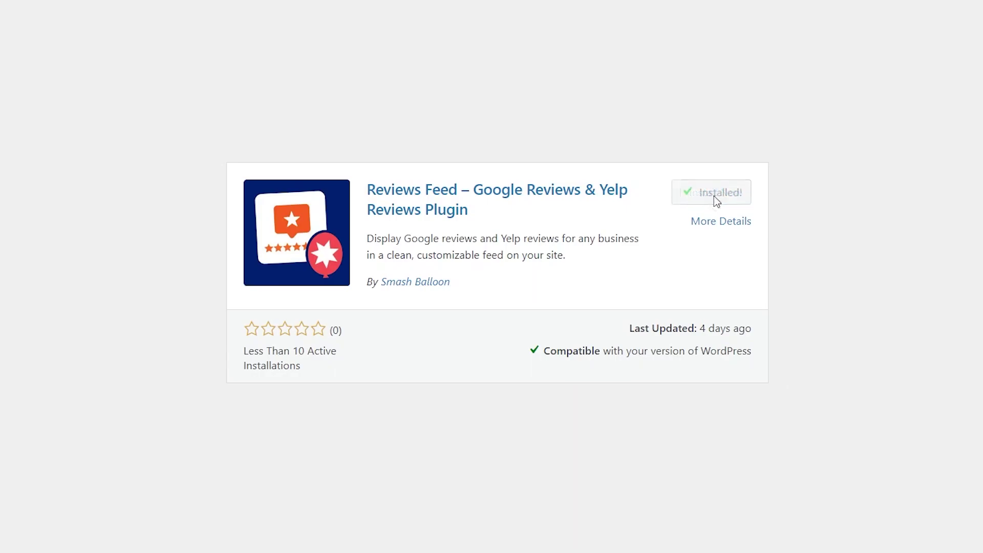
click(714, 198)
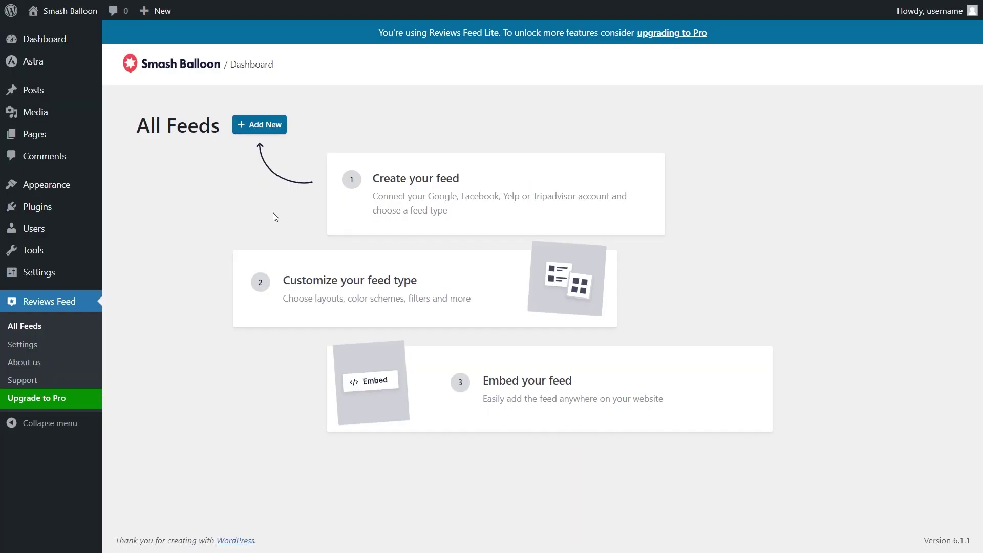
Step: Start a new feed with Google as the review source and paste in the Google API key
click(262, 125)
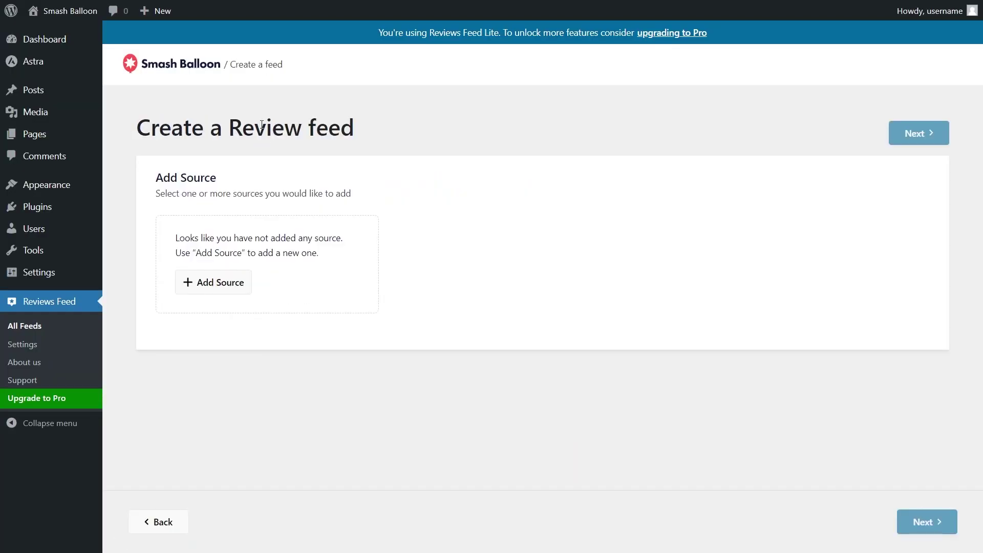
click(220, 283)
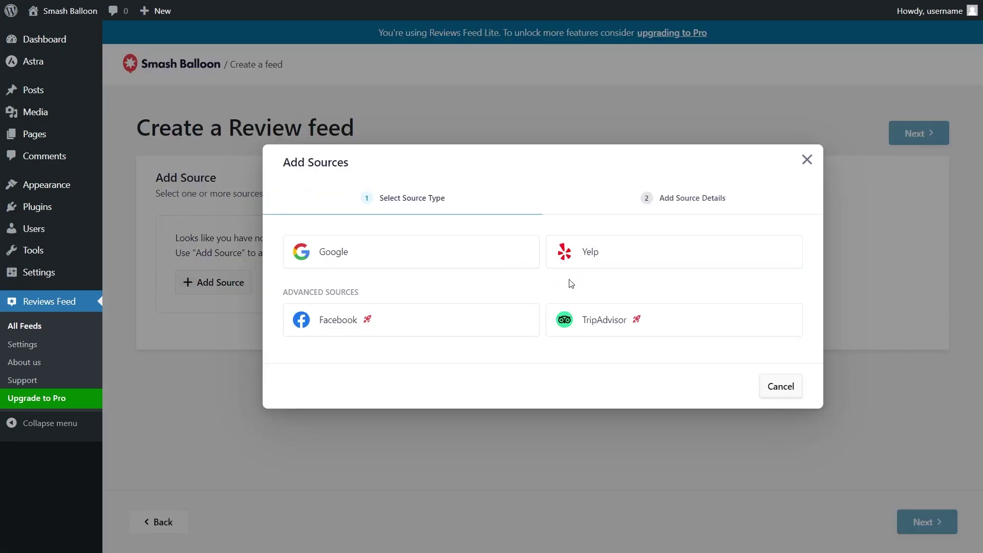
click(455, 259)
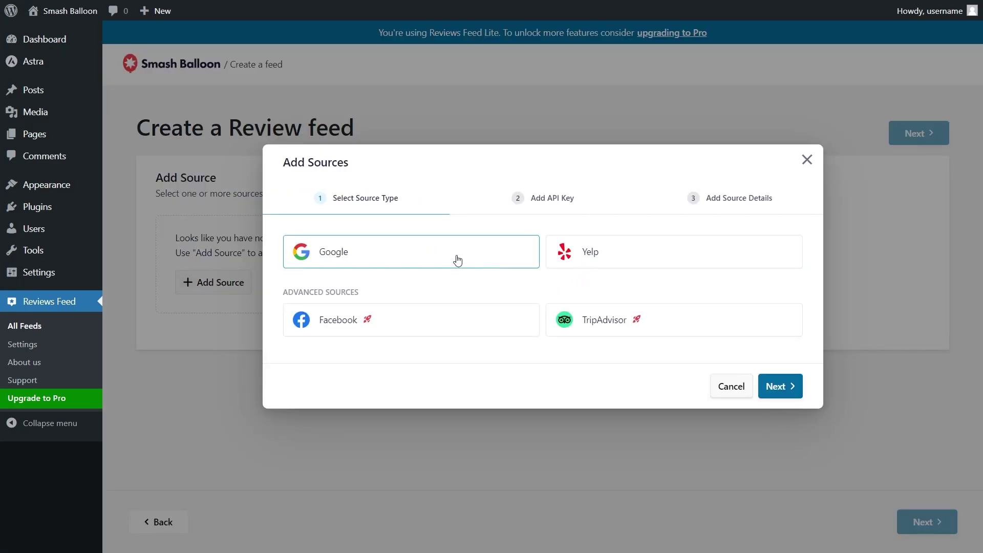
click(778, 386)
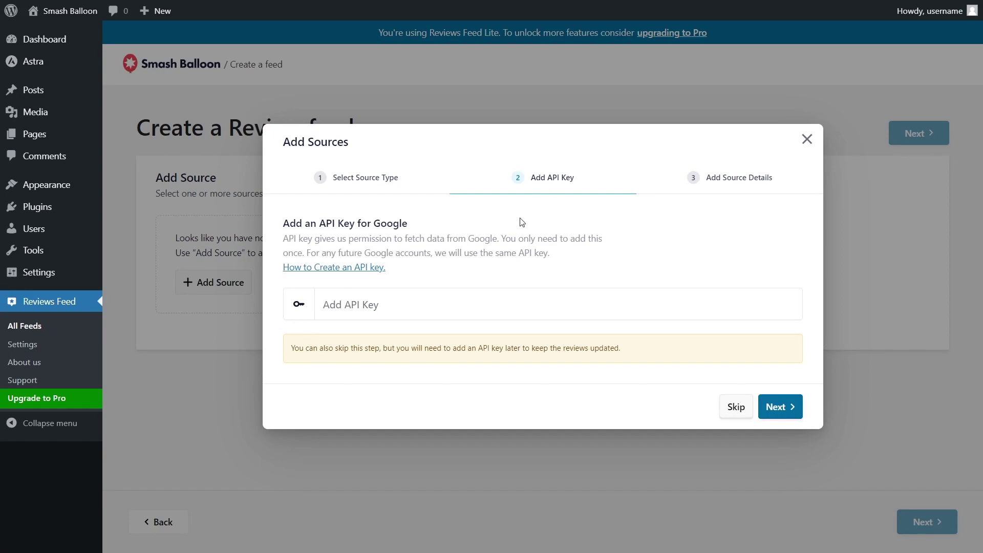
click(417, 307)
key(ctrl+v)
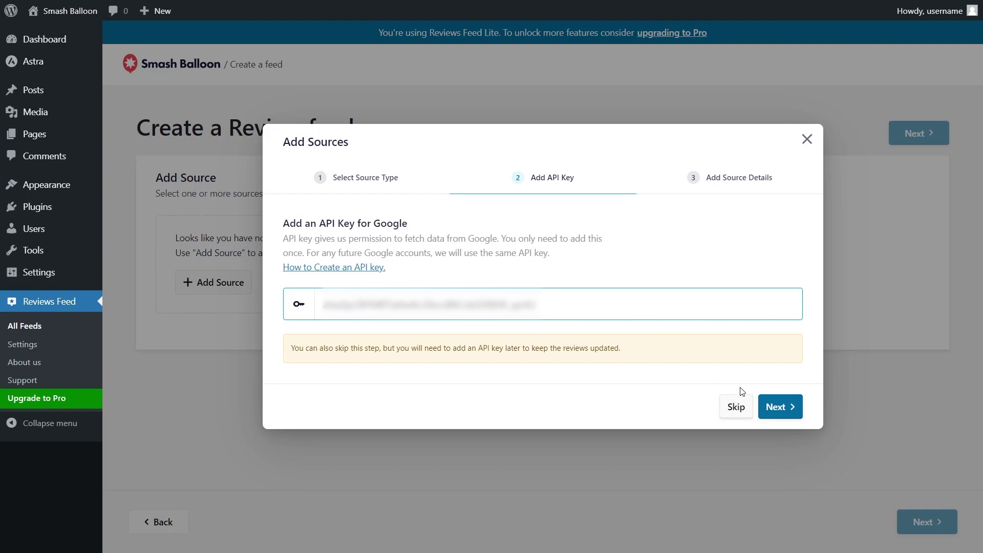
click(775, 405)
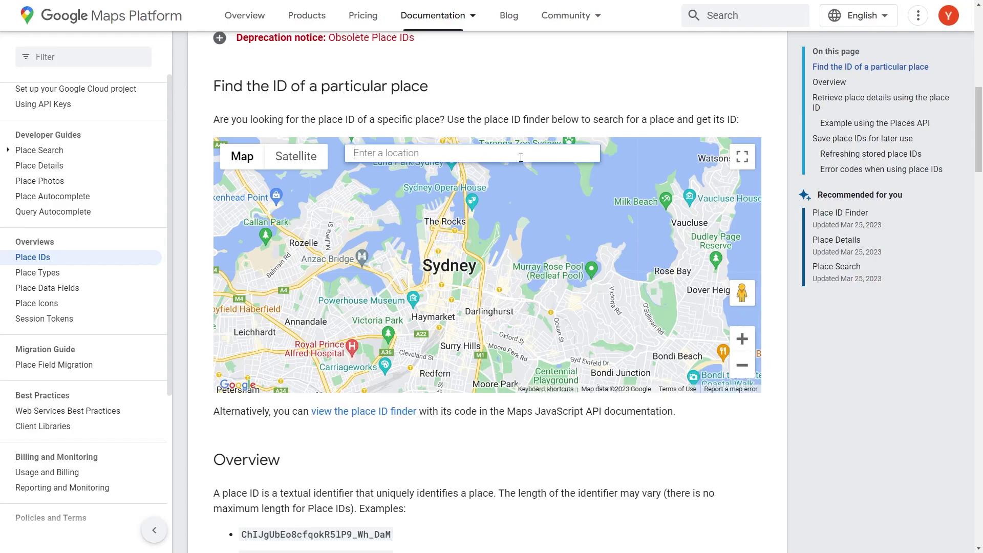
Step: Find the Disneyland Paris Place ID in Google's finder and paste it into the Place ID field
text(Disneyland)
click(528, 174)
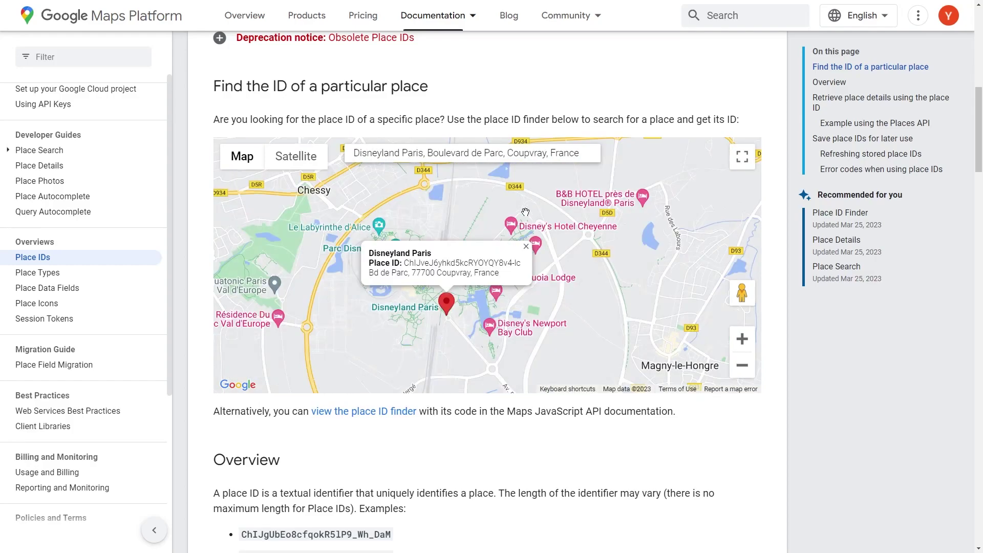
drag(405, 264, 522, 270)
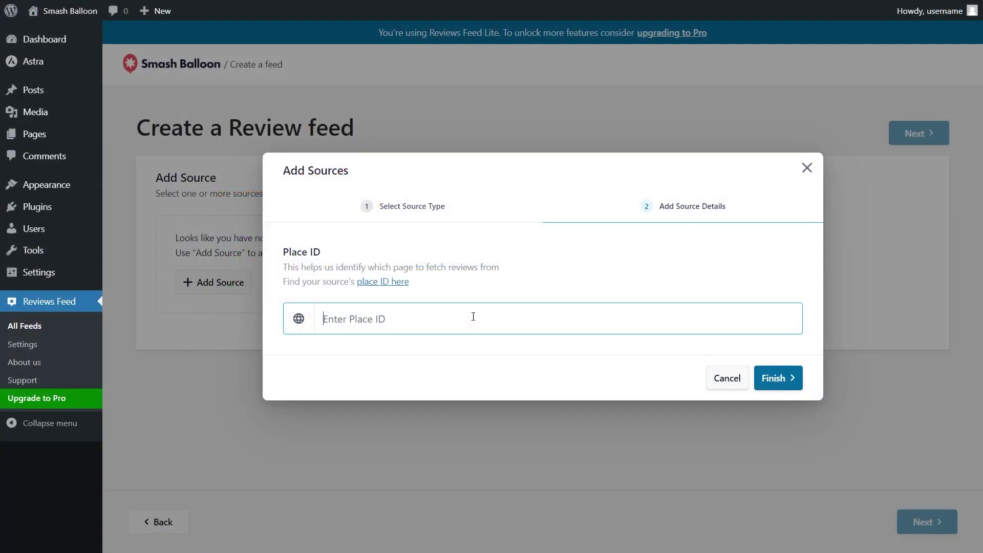
text(ChIJveJ6yhkd5kcRYOYQY8v4-Ic)
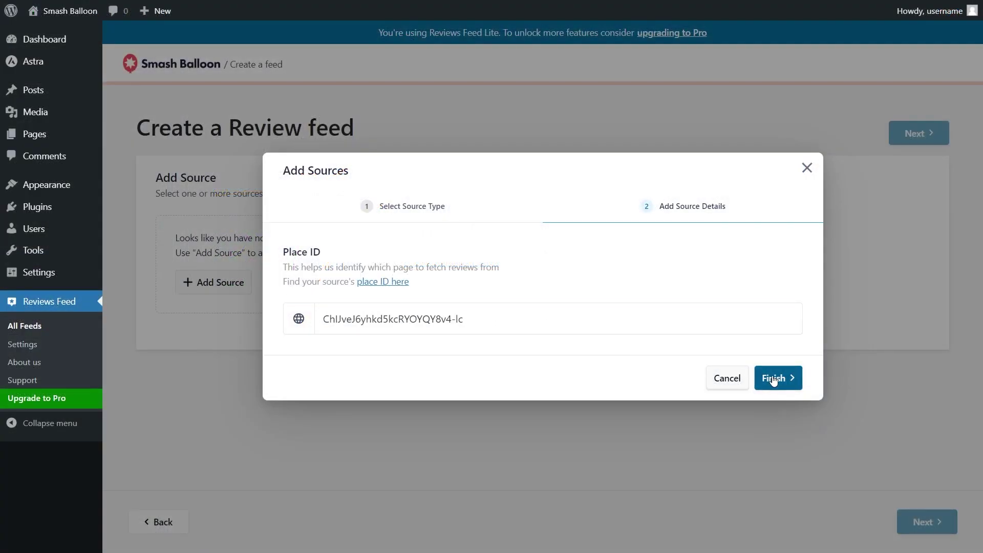
Step: Add Disneyland Paris as the feed's source and keep the Default template
click(773, 381)
click(538, 244)
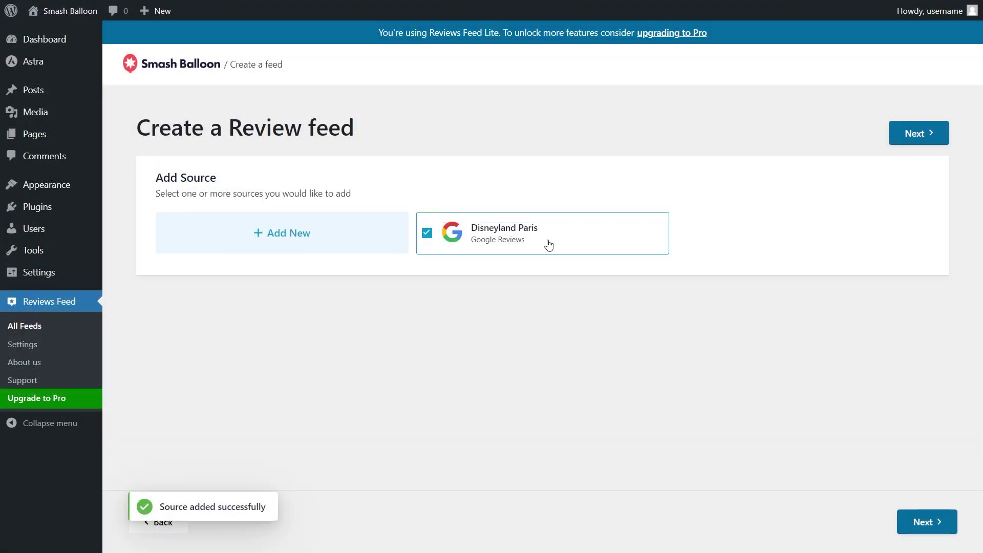
click(912, 143)
scroll(946, 286, down, 2)
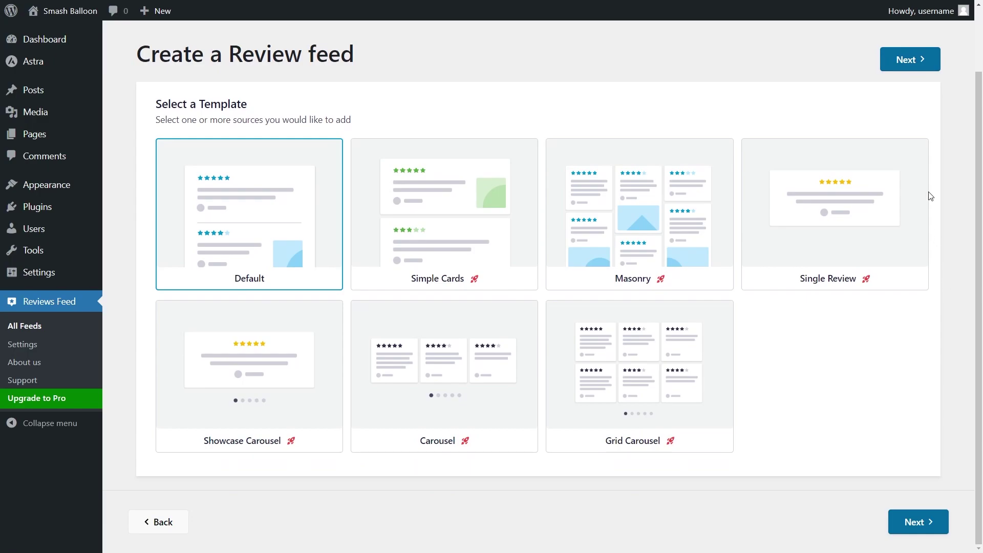
click(910, 60)
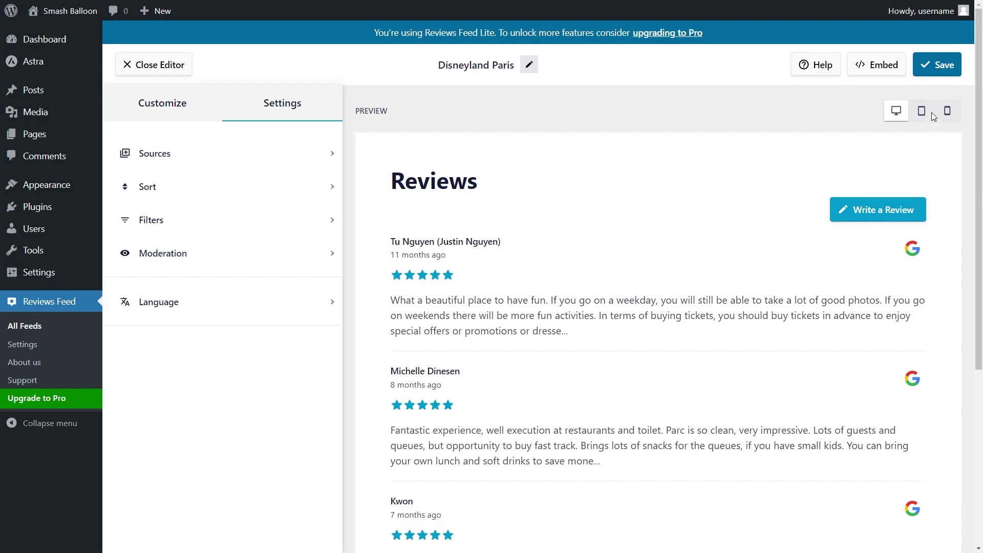
Step: Copy the shortcode [reviews-feed feed=2] and embed the feed on the Reviews page
click(877, 64)
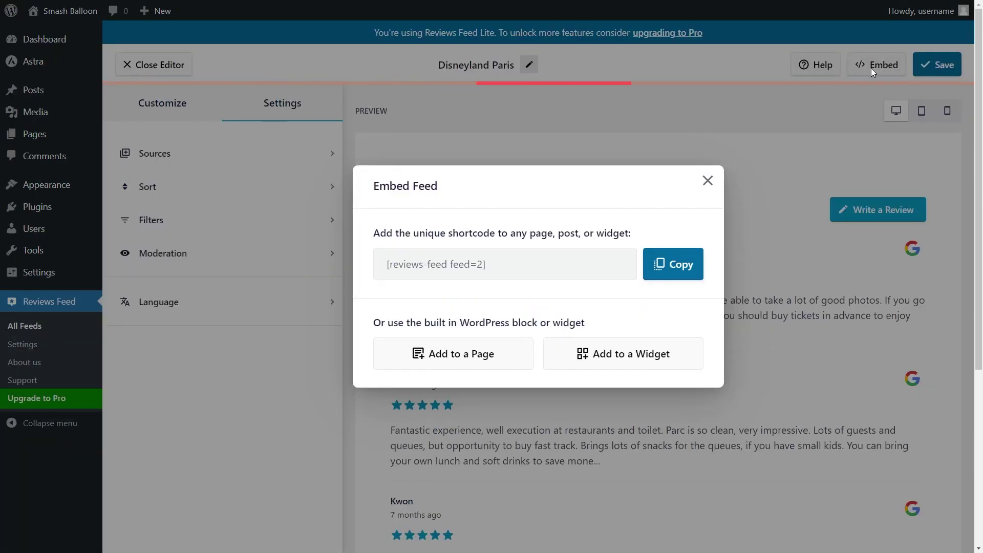
click(662, 265)
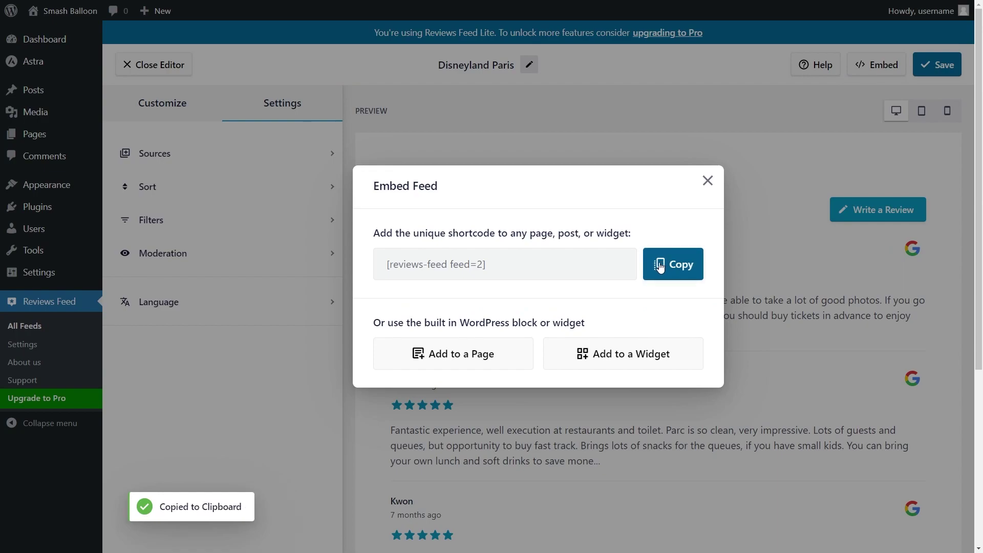
click(447, 366)
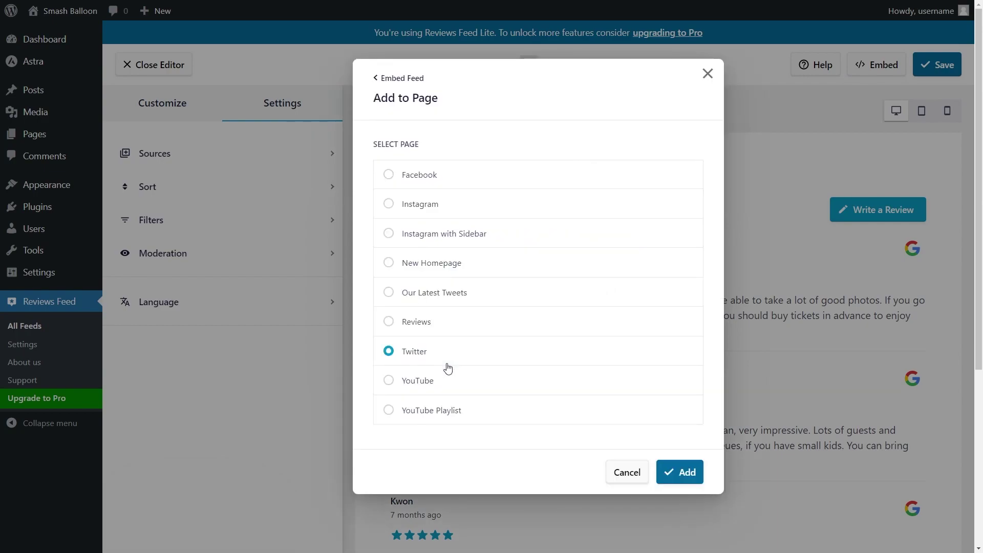
click(449, 328)
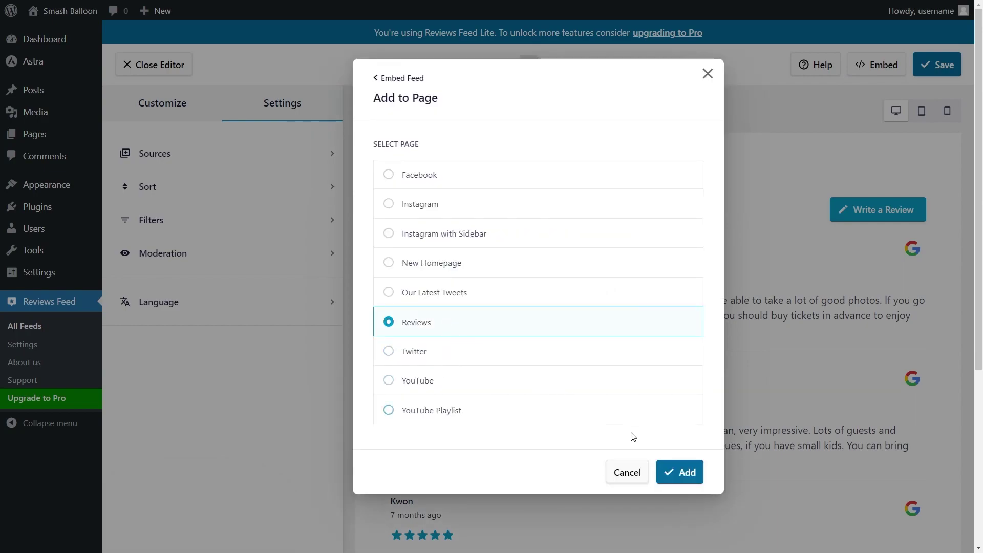
click(685, 472)
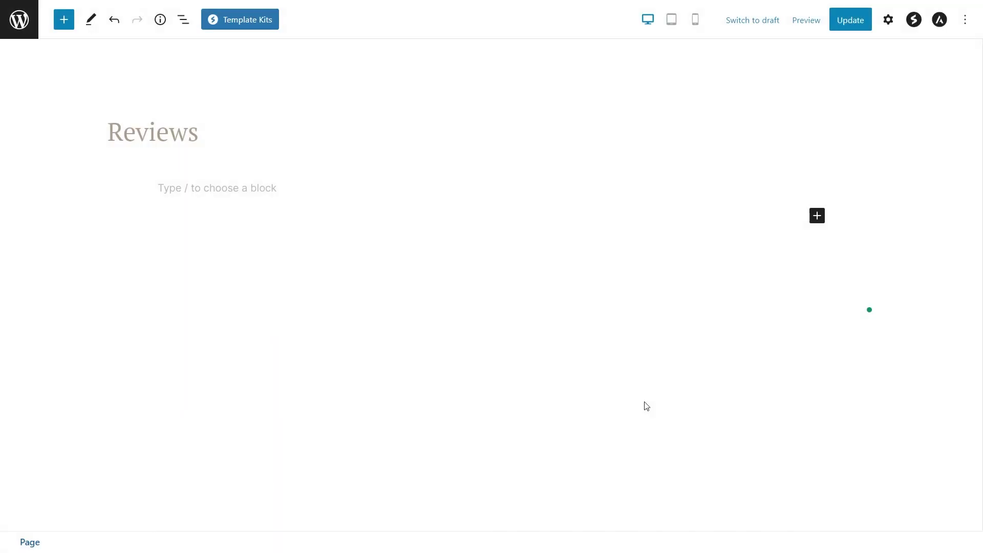
Step: Insert the Reviews Feed block on the Reviews page and update the page
click(304, 194)
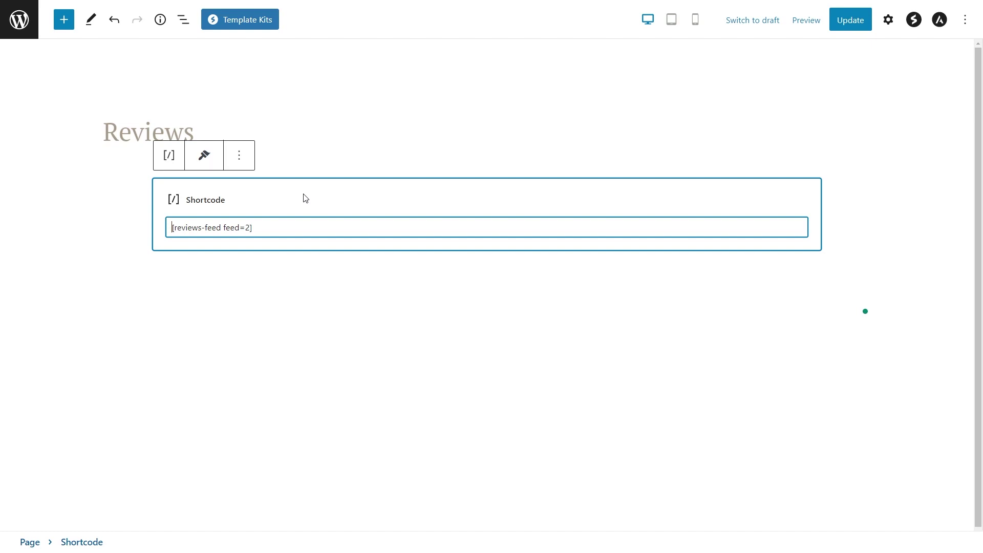
click(818, 190)
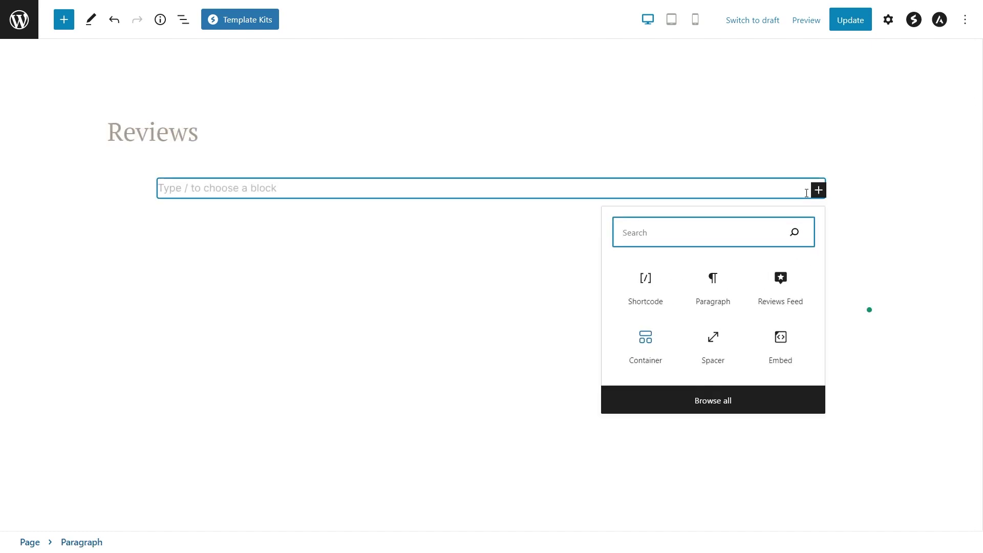
click(780, 284)
scroll(872, 260, down, 3)
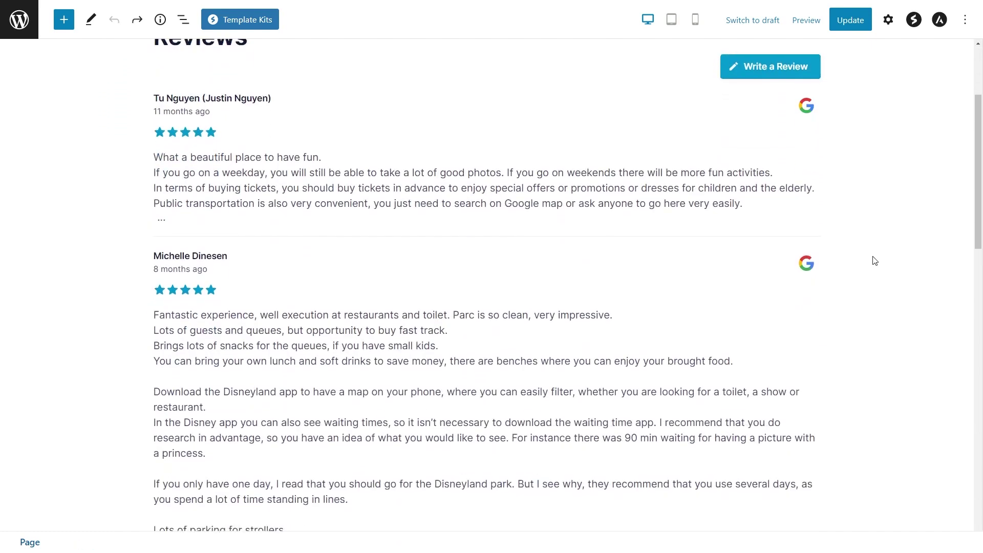
scroll(874, 261, down, 6)
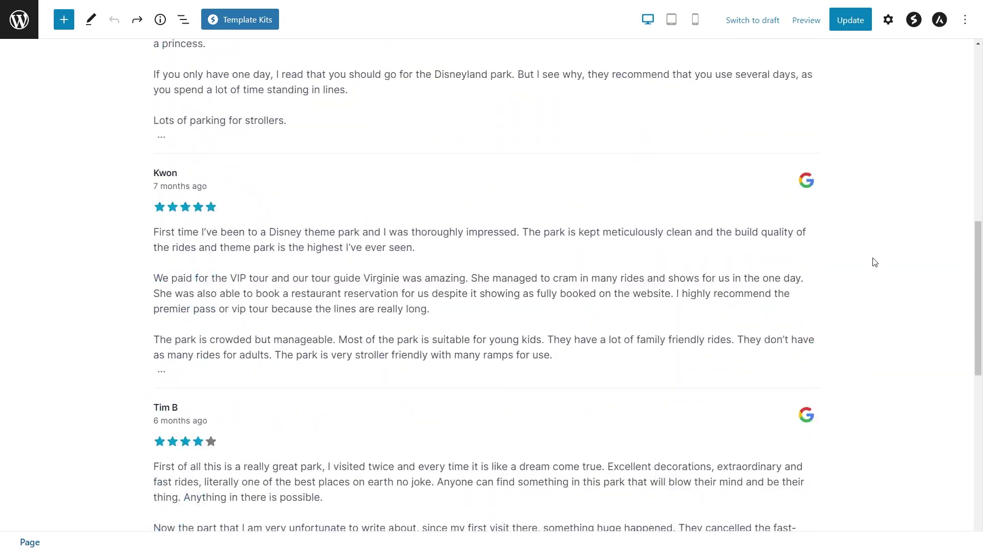
click(842, 23)
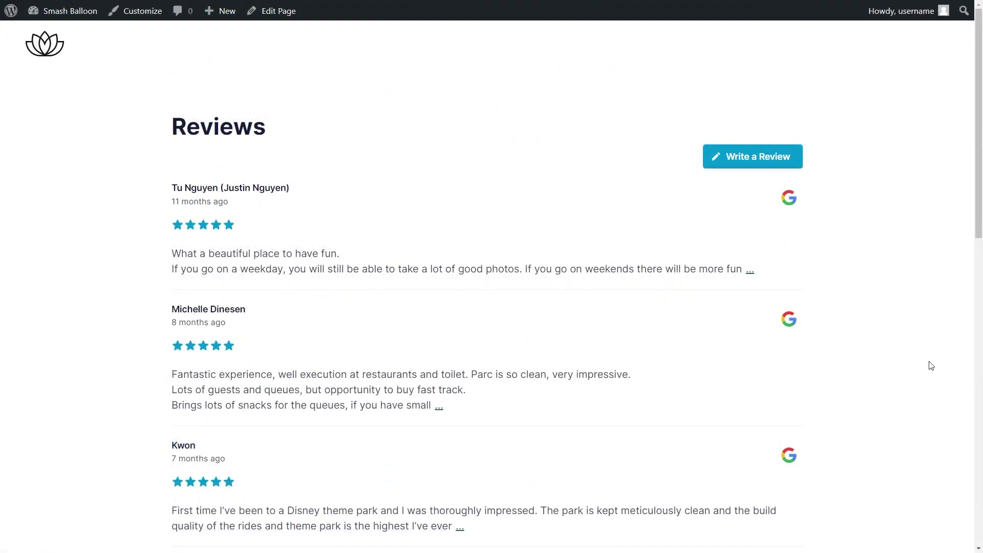
Step: Check the live feed on the page, then go to the feed editor's Layout settings
scroll(911, 353, down, 3)
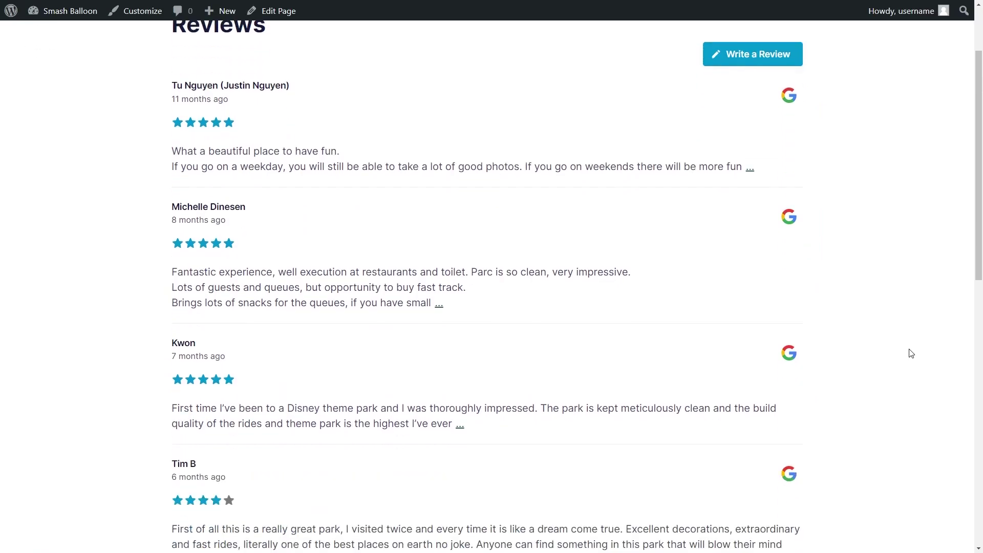
scroll(911, 353, down, 1)
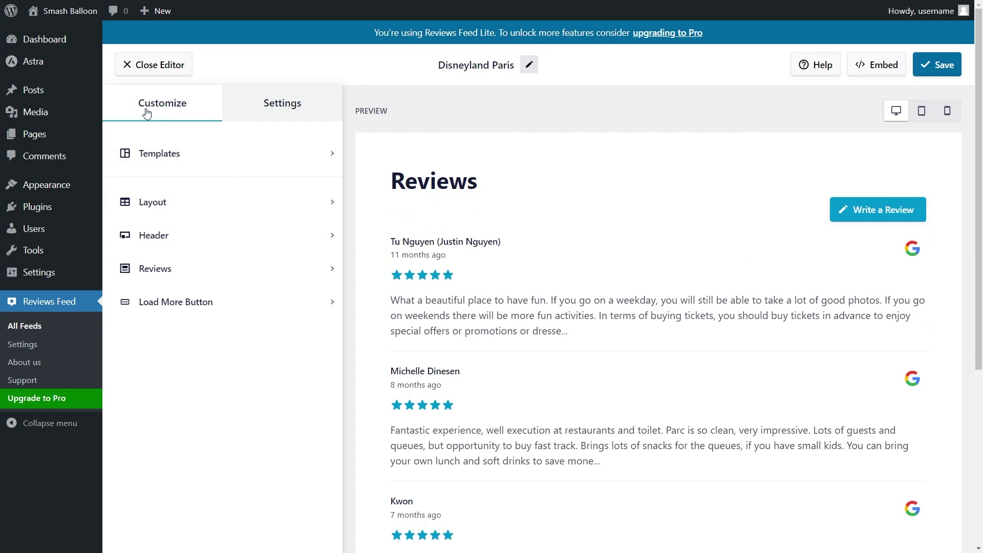
click(188, 202)
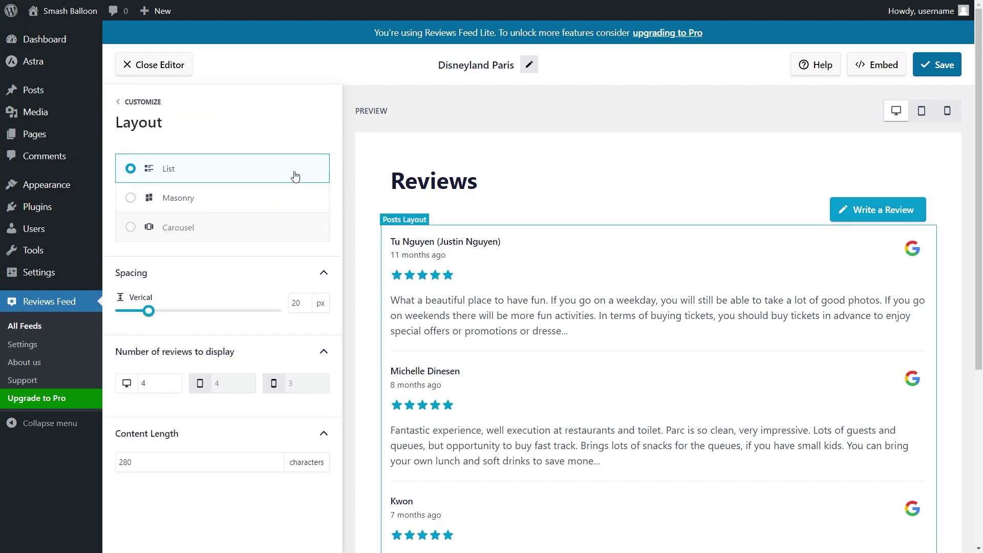
Step: Switch to the Masonry layout and raise the desktop review count from 4 to 6
scroll(353, 250, down, 5)
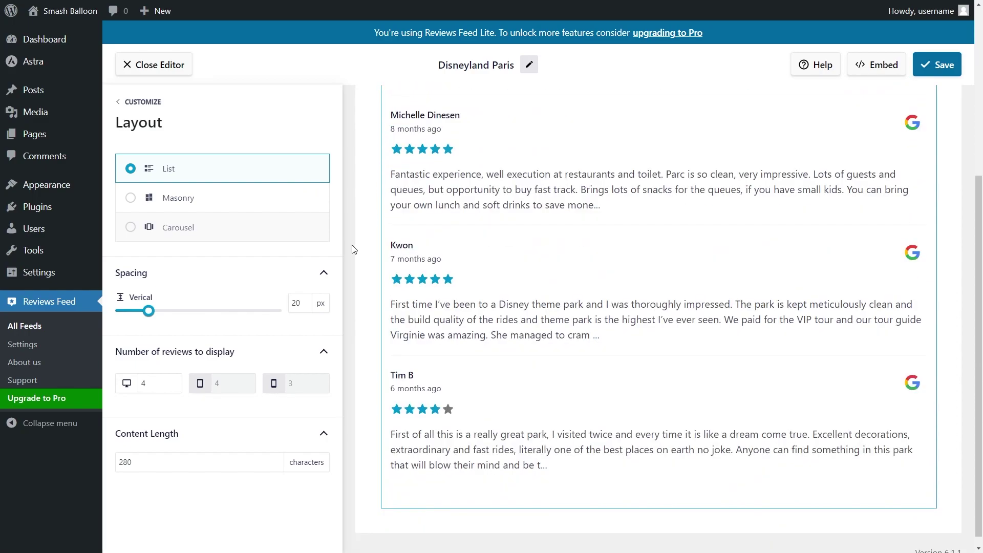
click(256, 205)
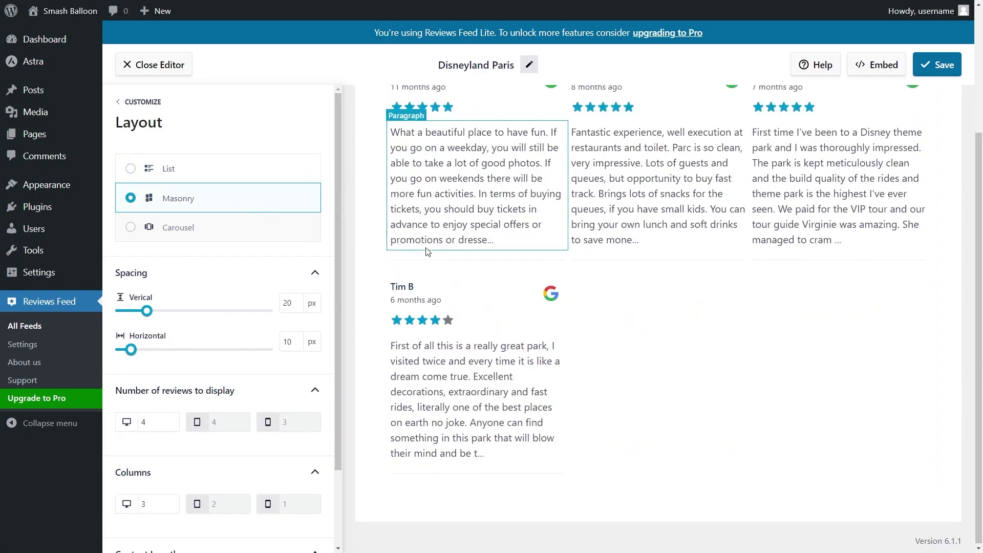
scroll(423, 252, down, 1)
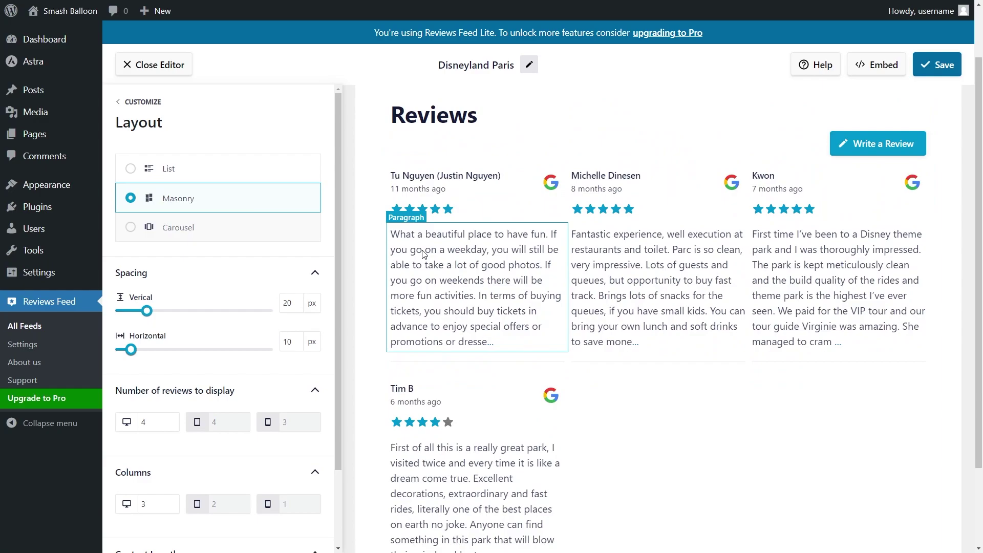
scroll(531, 349, down, 1)
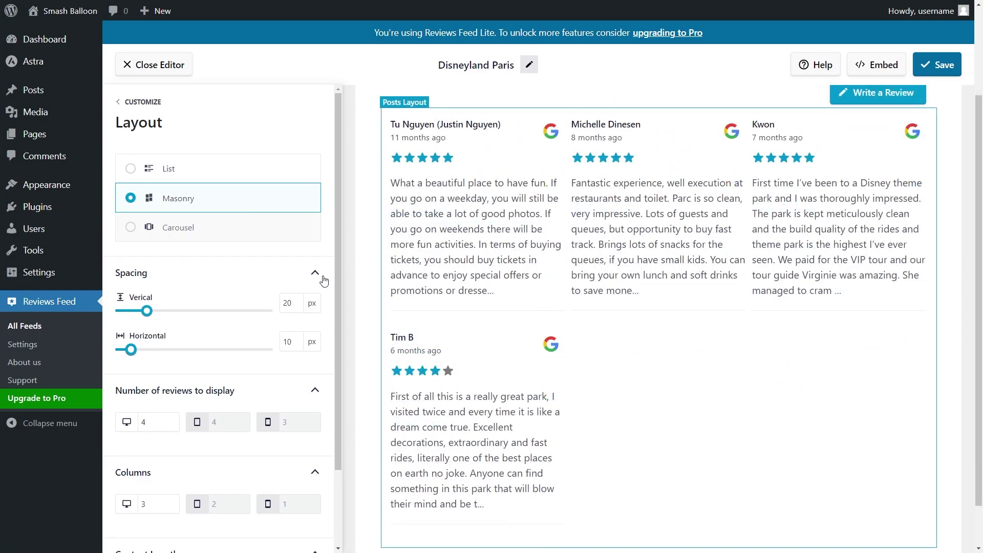
scroll(321, 295, down, 2)
scroll(321, 296, down, 1)
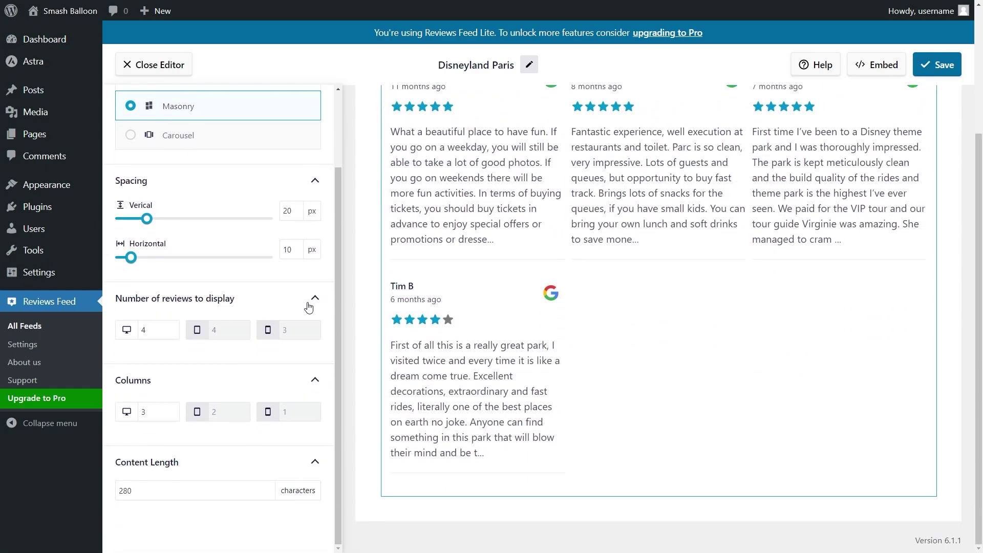
click(175, 329)
click(175, 329)
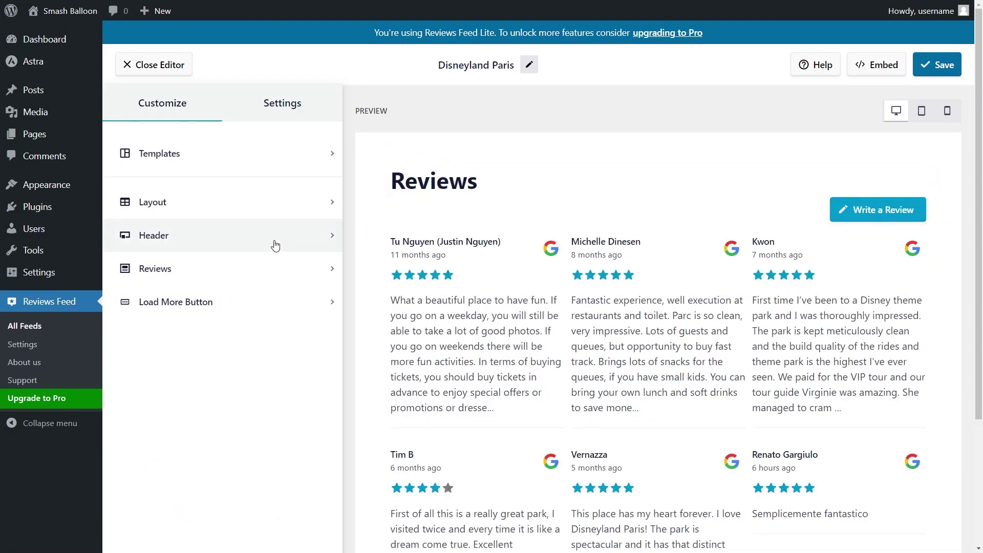
click(270, 244)
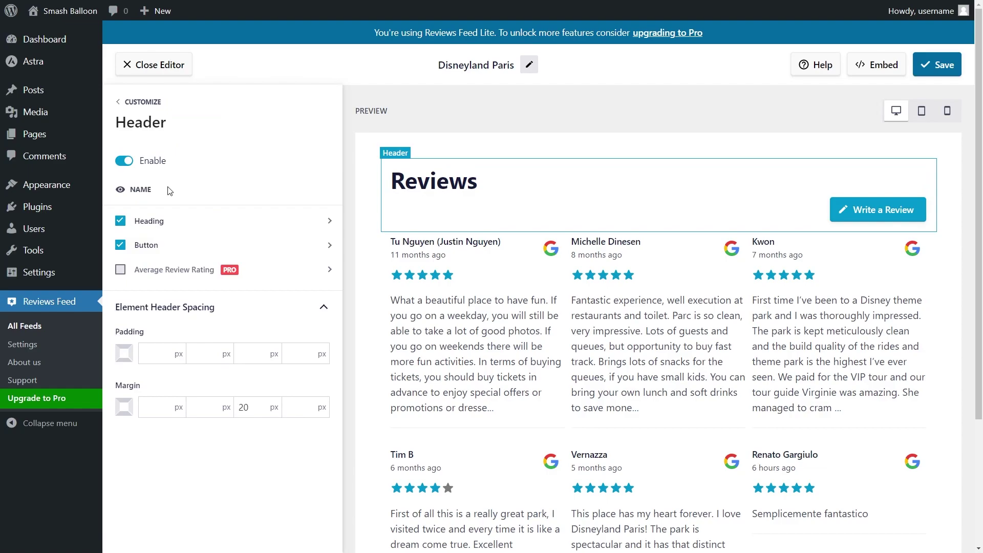
click(121, 222)
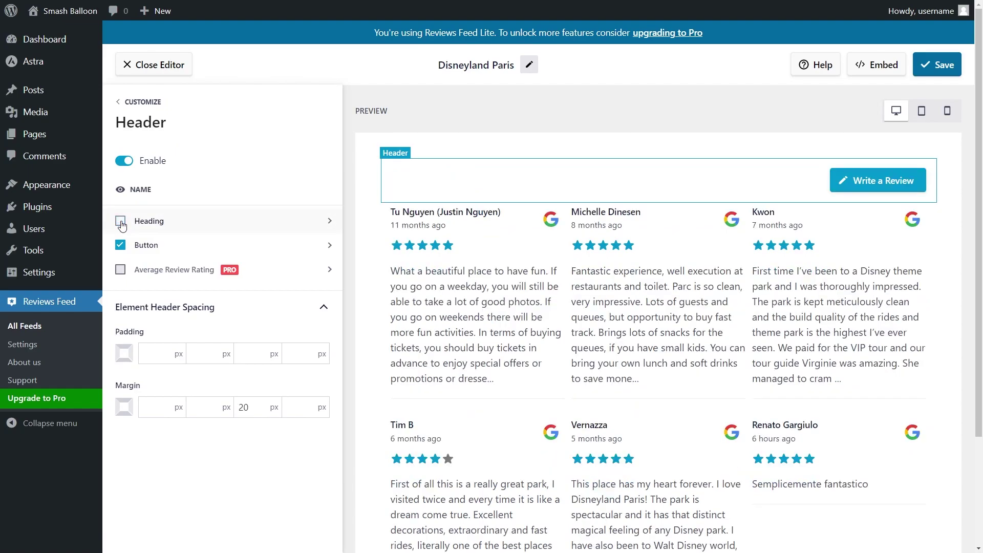
click(120, 222)
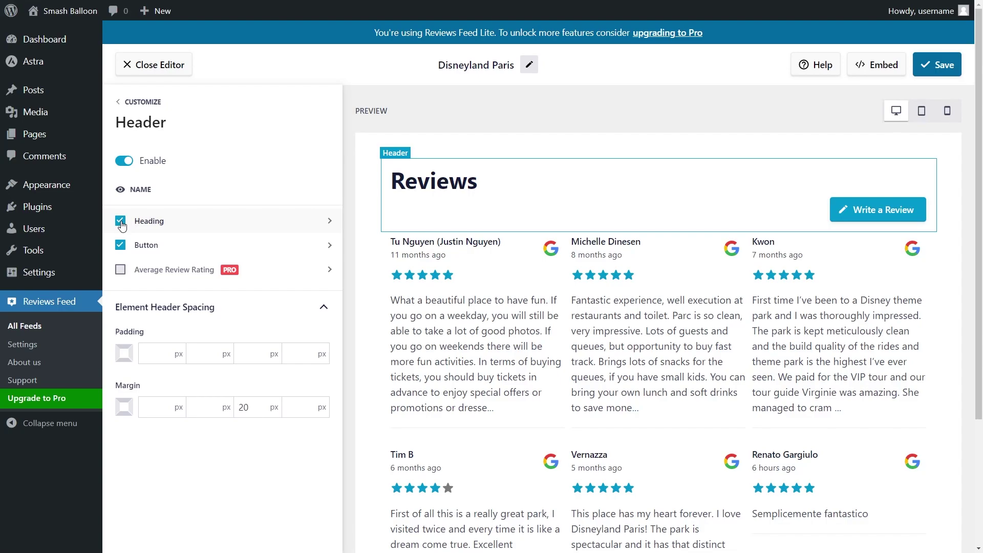
click(120, 246)
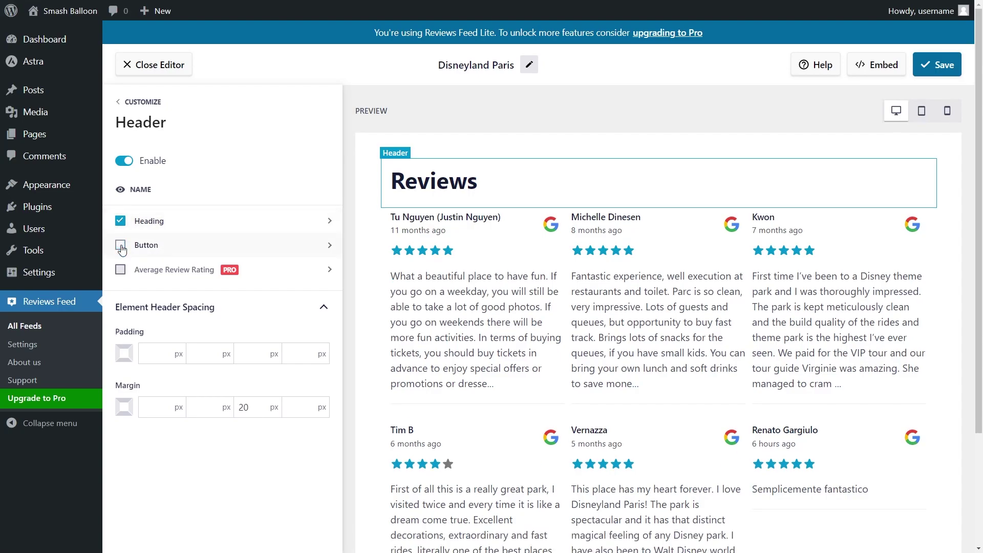
click(120, 246)
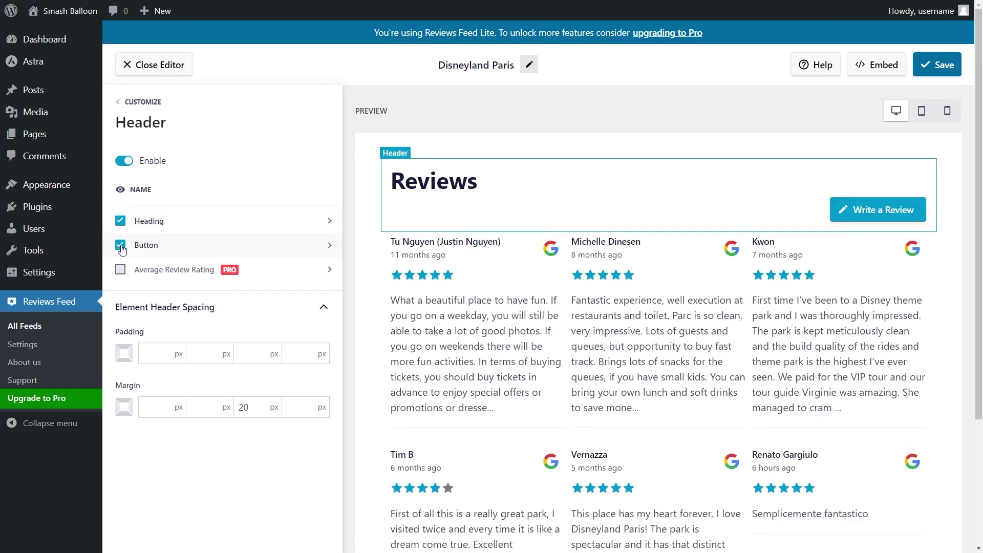
click(125, 162)
click(125, 162)
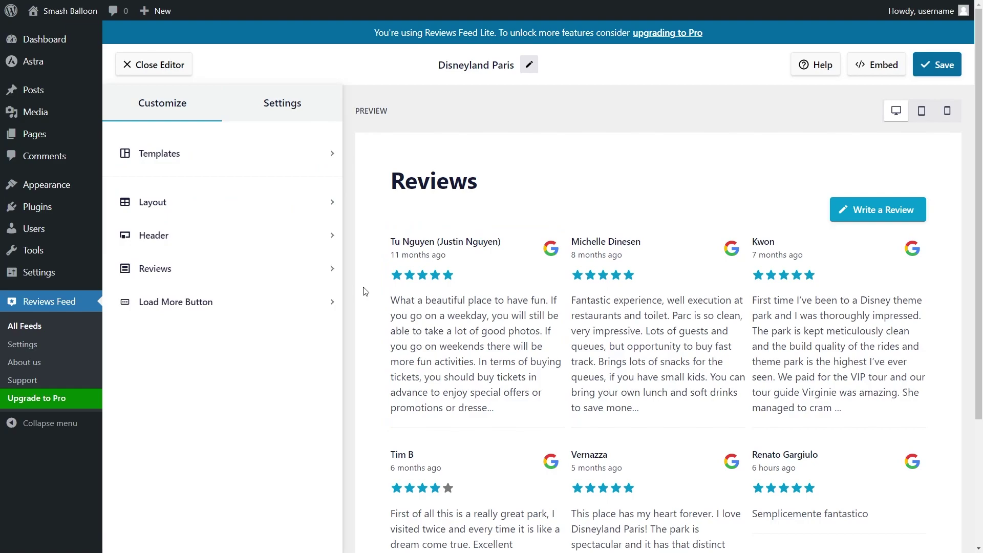
Step: Set the review post style to Boxed with a black background colour
click(237, 270)
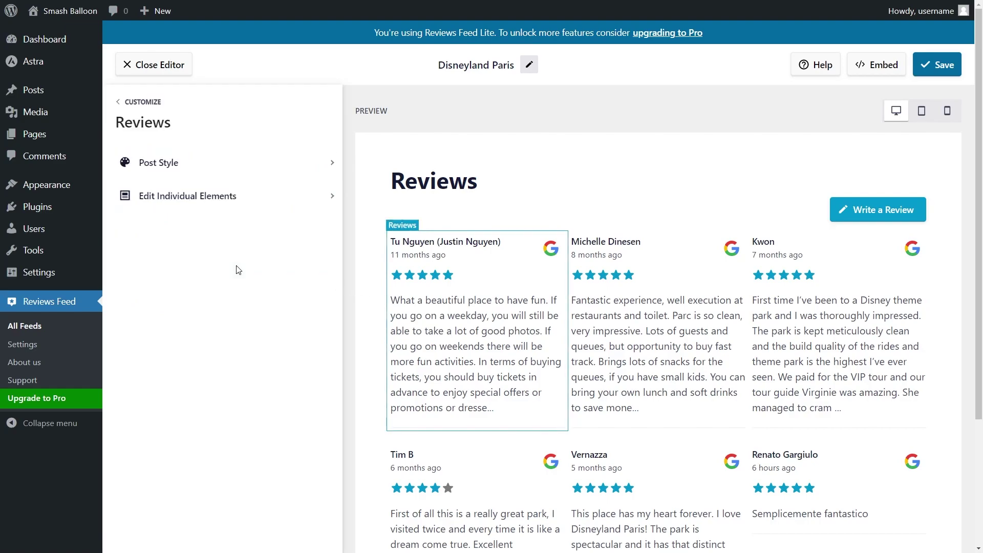
click(215, 165)
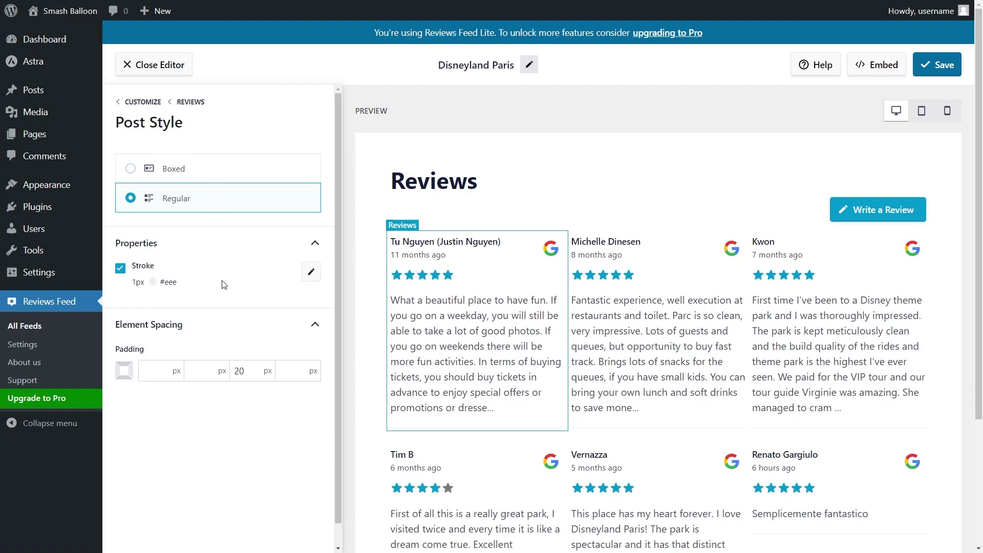
click(210, 175)
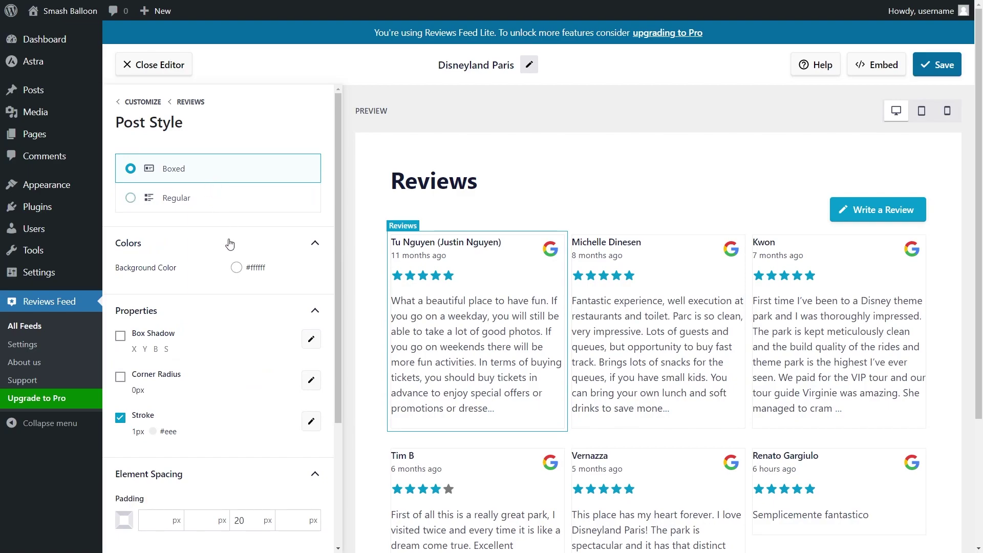
click(236, 267)
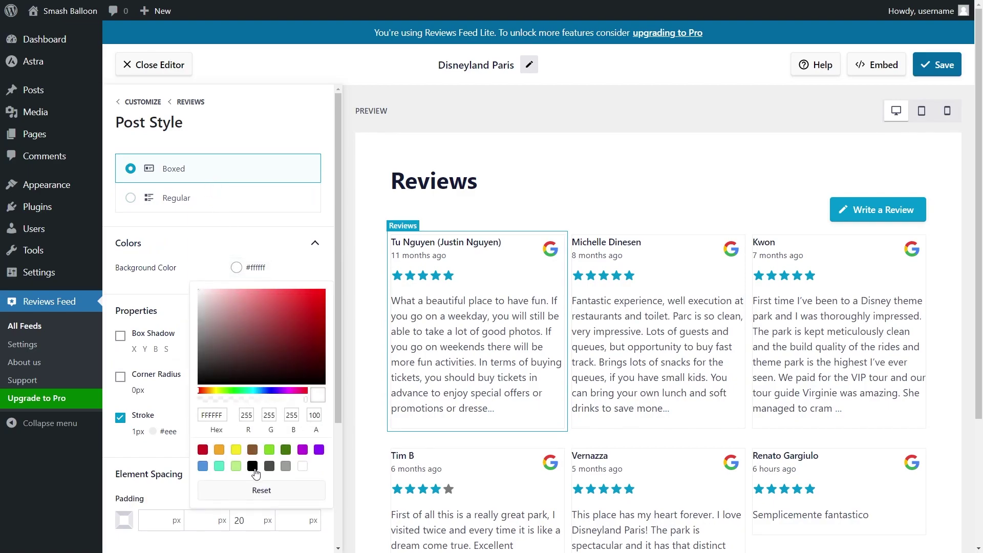
click(253, 466)
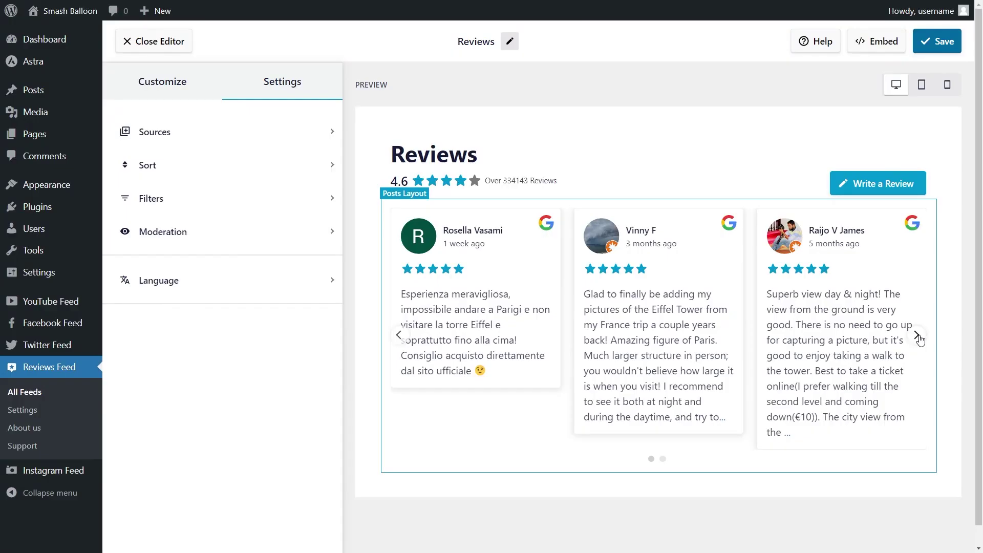
Step: Browse the review carousel and its posts layout settings in the Pro feed editor
click(917, 335)
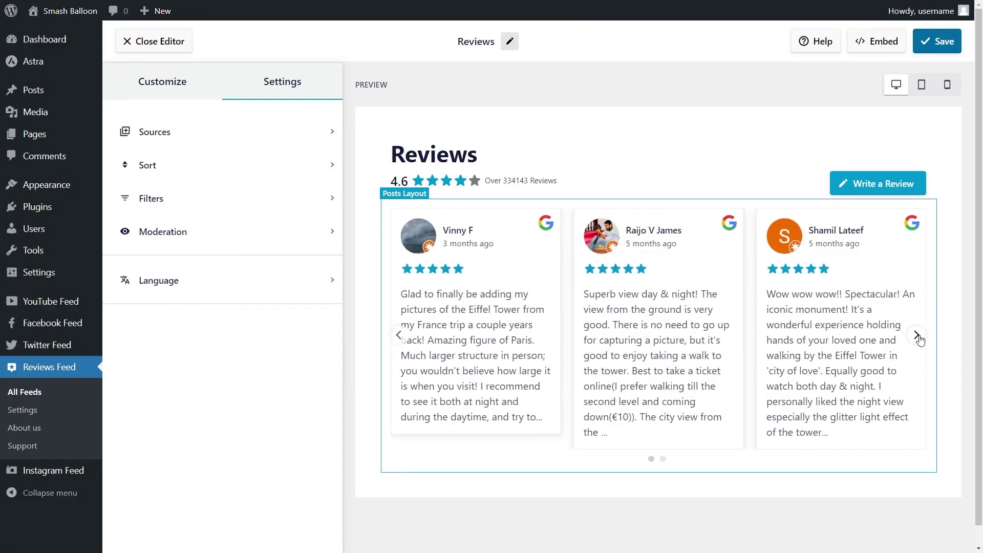
click(917, 335)
click(406, 196)
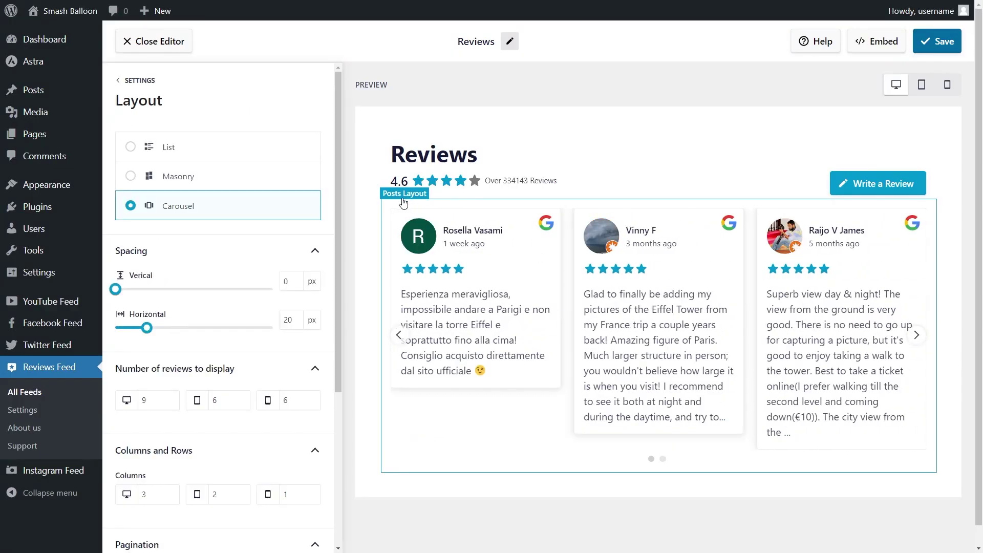
scroll(257, 313, down, 4)
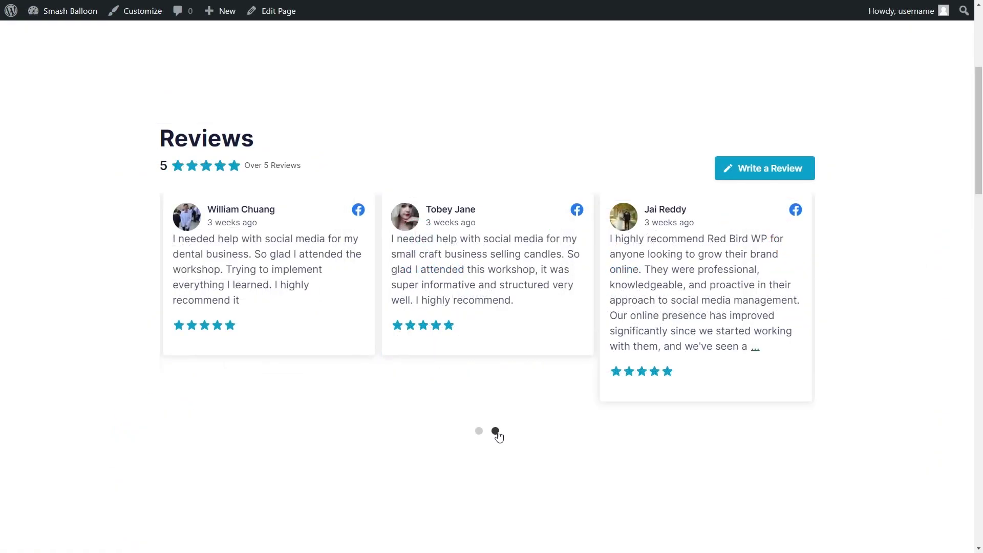
click(478, 432)
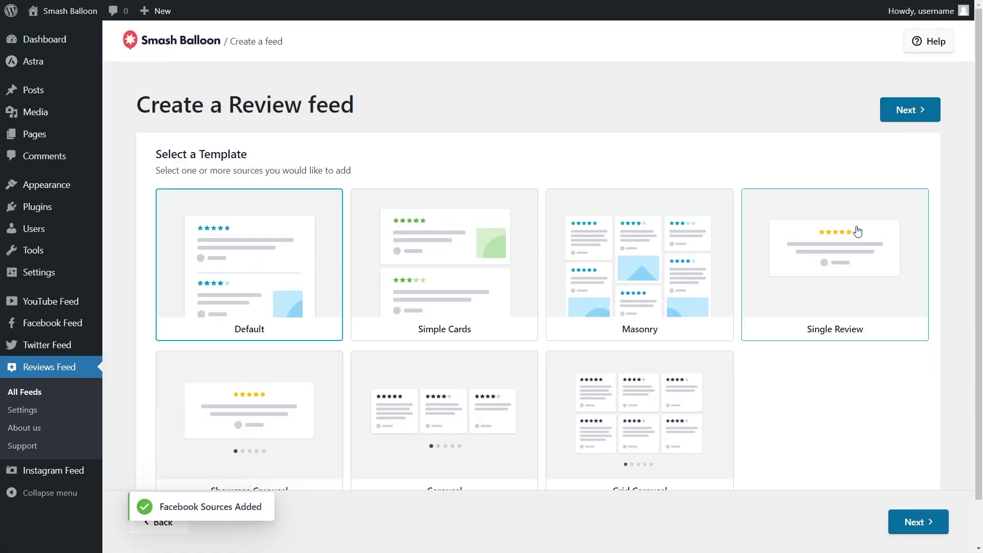
Step: Scroll through the template choices for the new review feed
scroll(859, 379, down, 1)
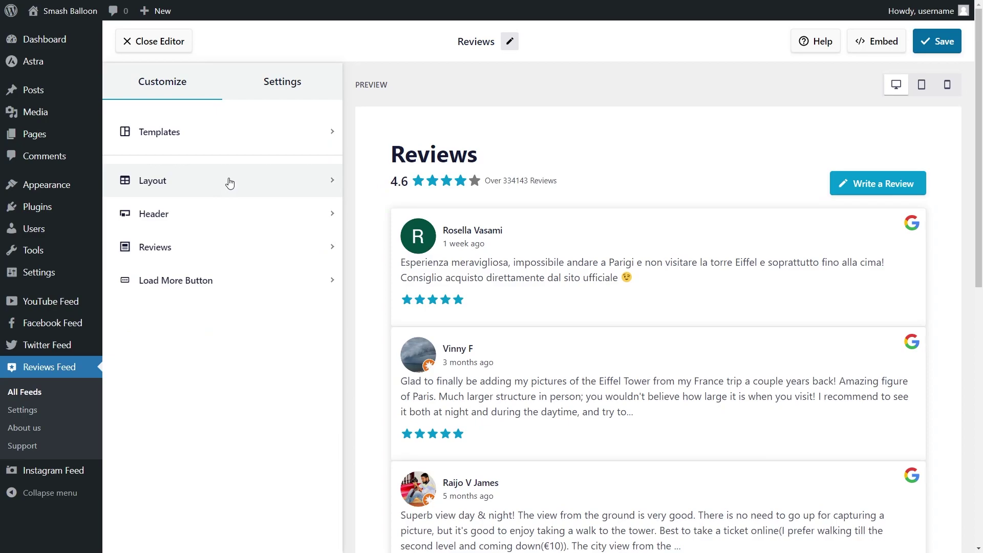
Step: Switch the feed layout to Carousel and step through the preview reviews
click(229, 182)
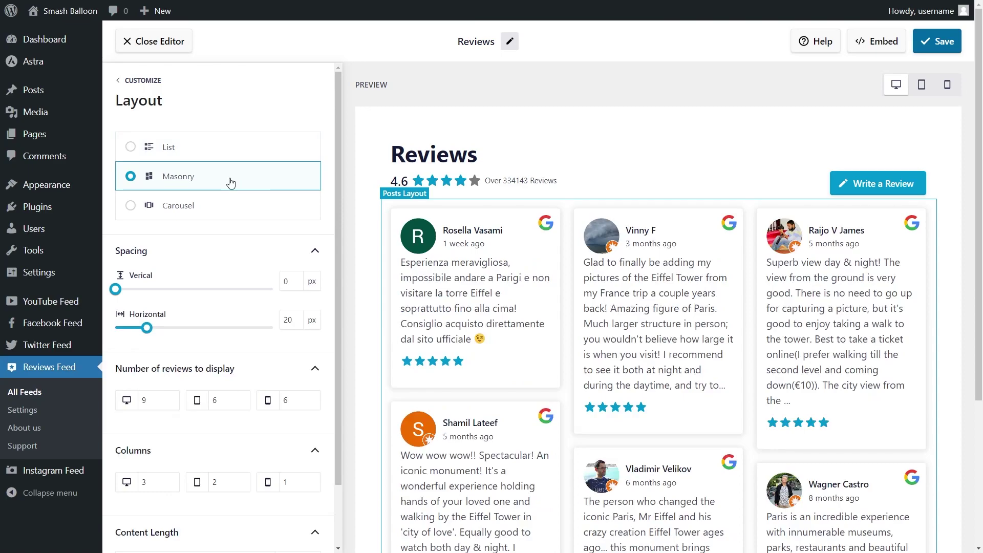
scroll(377, 271, down, 4)
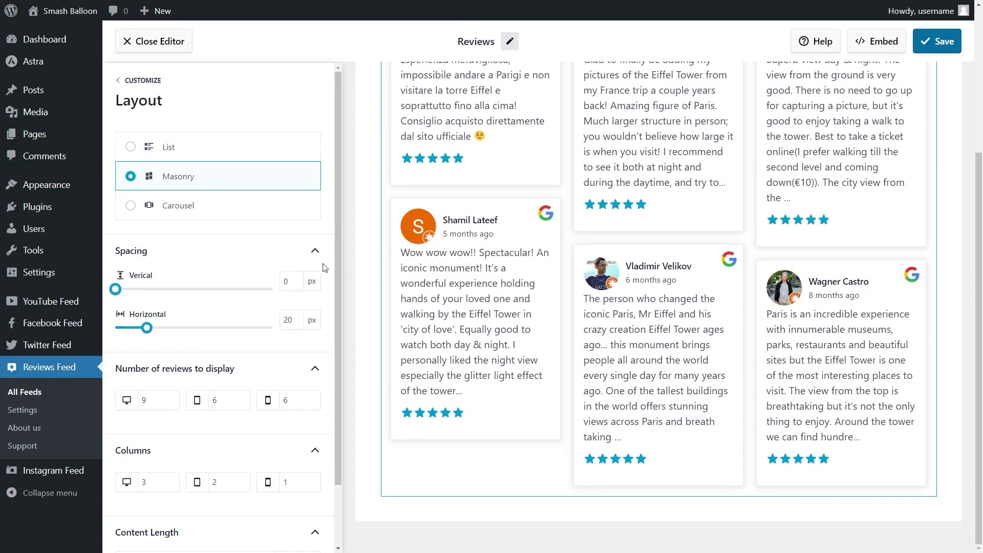
click(257, 210)
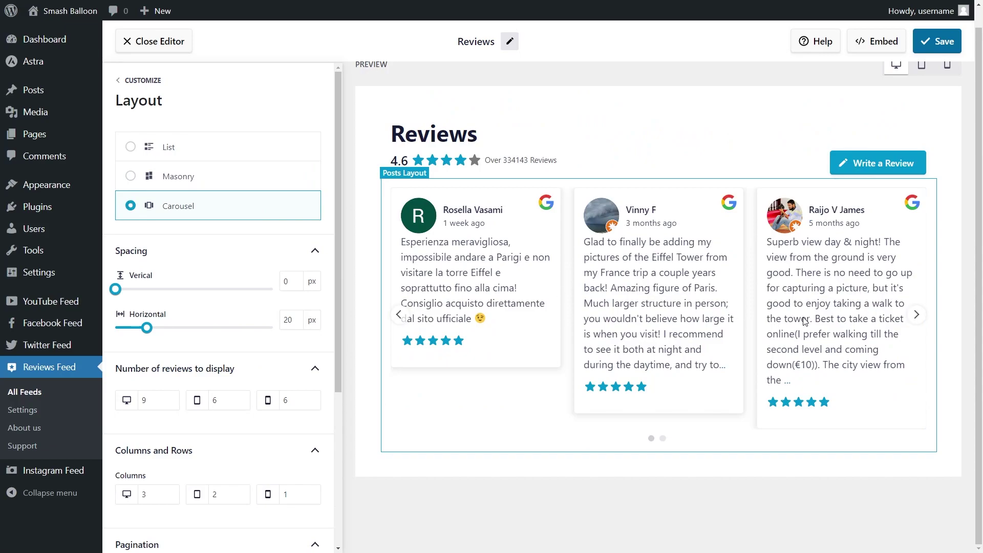
click(916, 320)
click(916, 319)
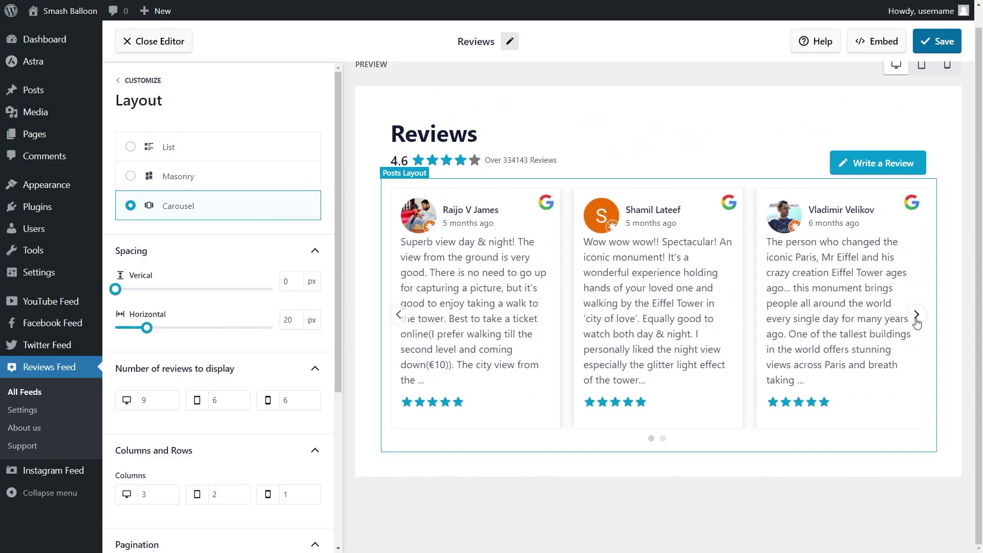
click(916, 320)
click(916, 320)
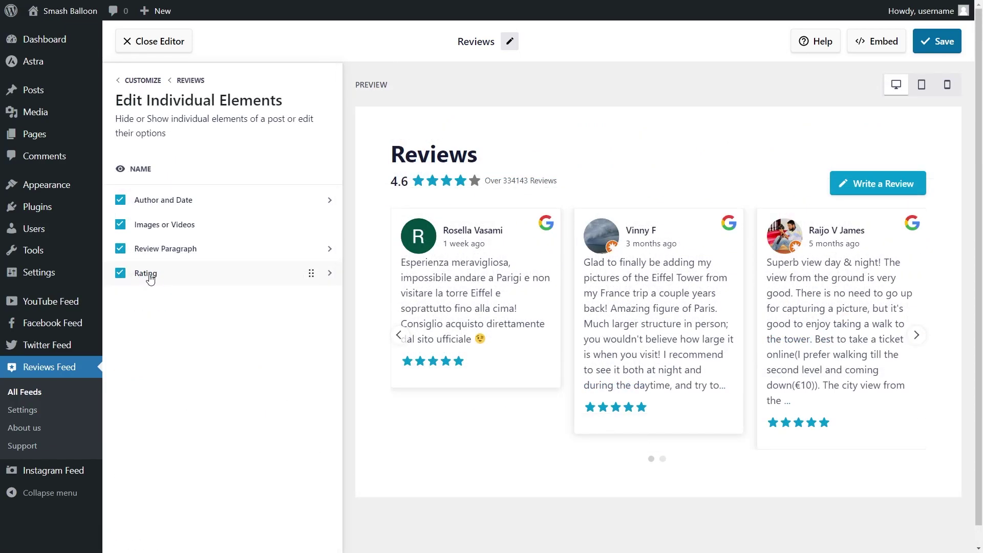
Step: Move the star rating above the review text and include 4-star reviews with 5-star ones
click(121, 273)
click(121, 272)
drag(311, 273, 309, 221)
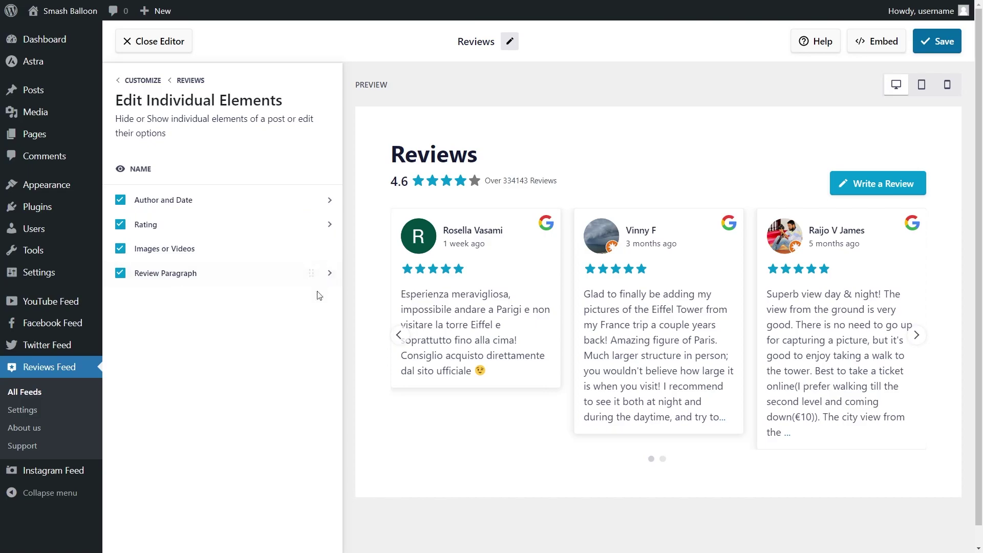
click(119, 160)
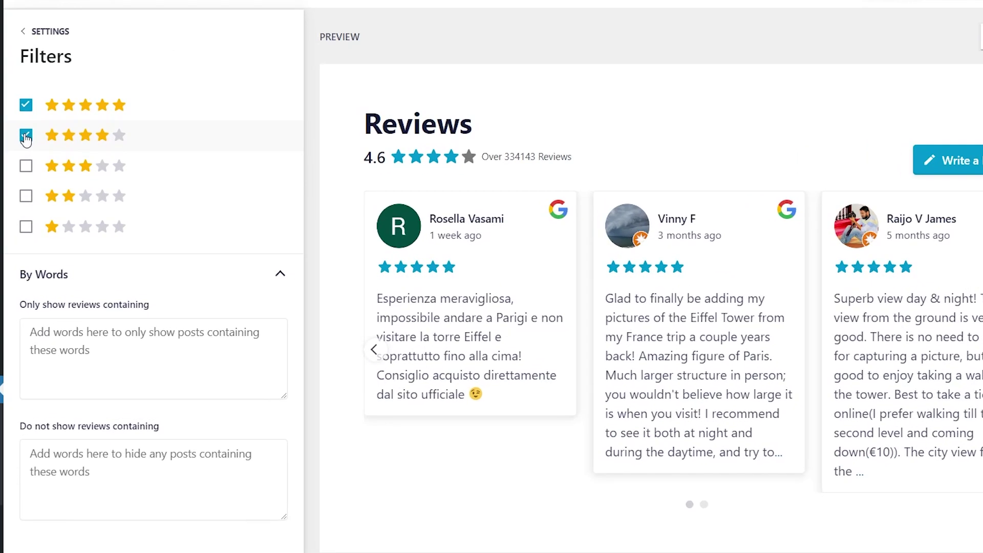